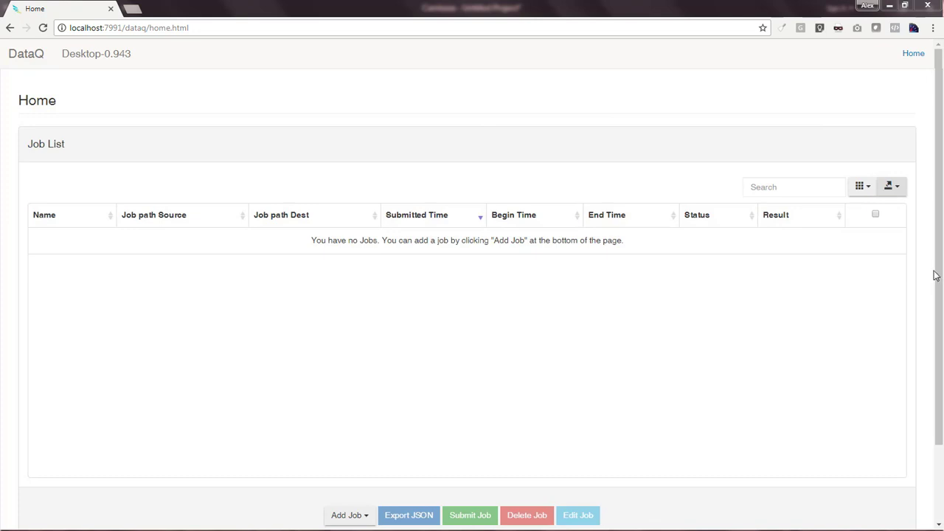
Open the form for adding a new dataset comparison job
scroll(927, 401, "down", 2)
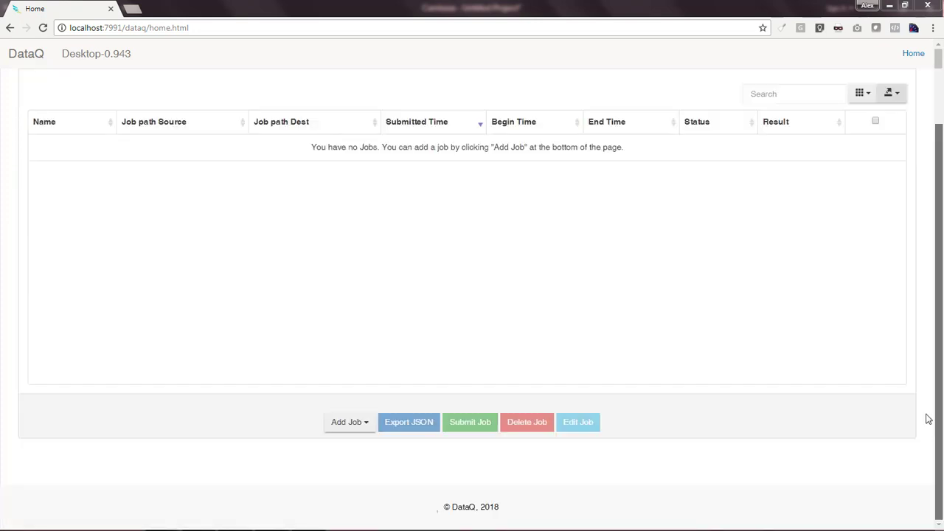
left_click(368, 429)
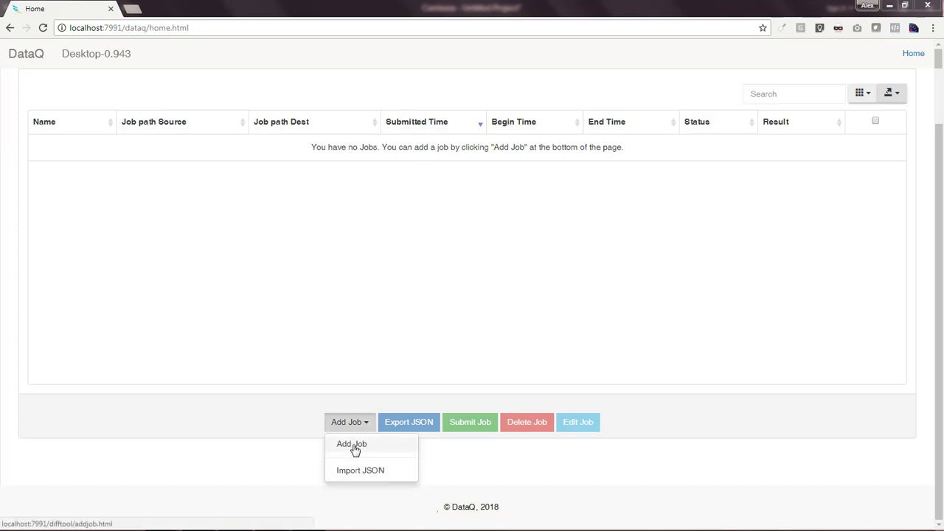
left_click(353, 445)
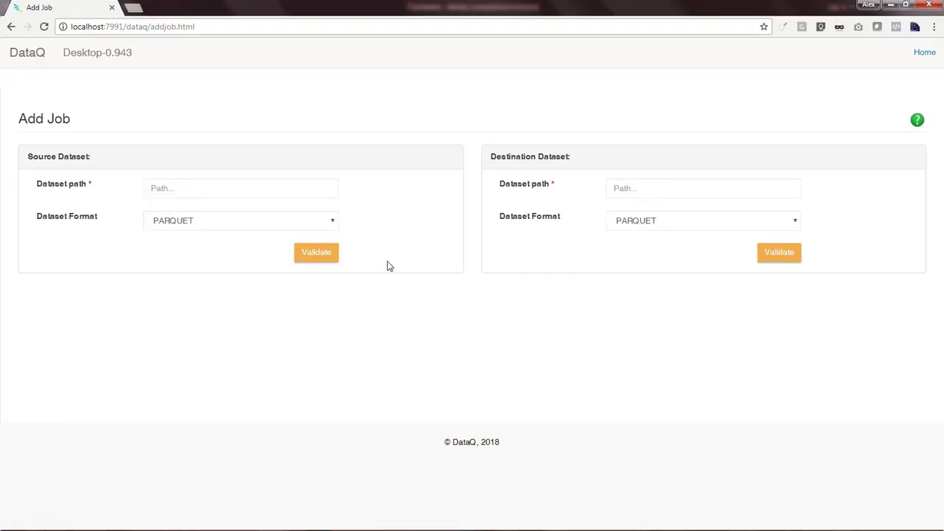
Enter C:\Downloads\difftool_desktop\sample_csv_files\golden_src.csv as the source dataset path
left_click(331, 223)
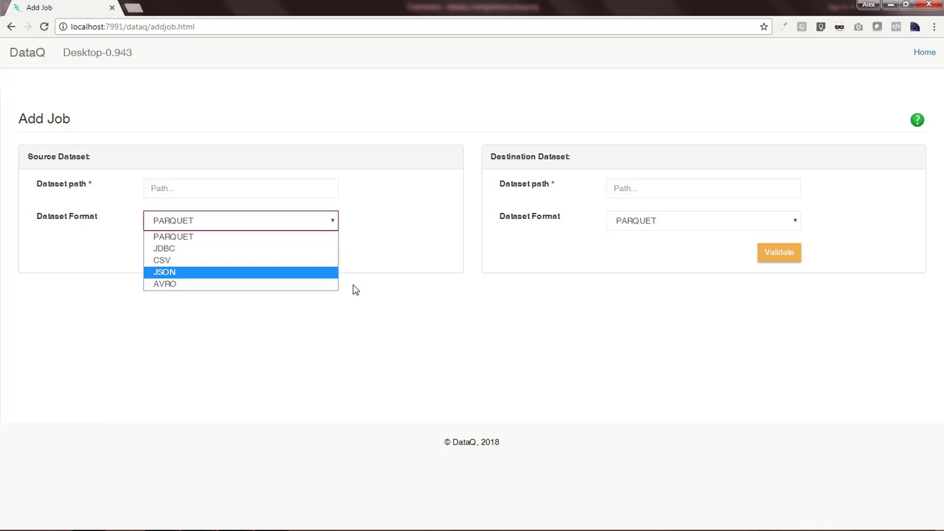
left_click(261, 190)
type("C:\\Downloads\\difftool_desktop\\sample_csv_files")
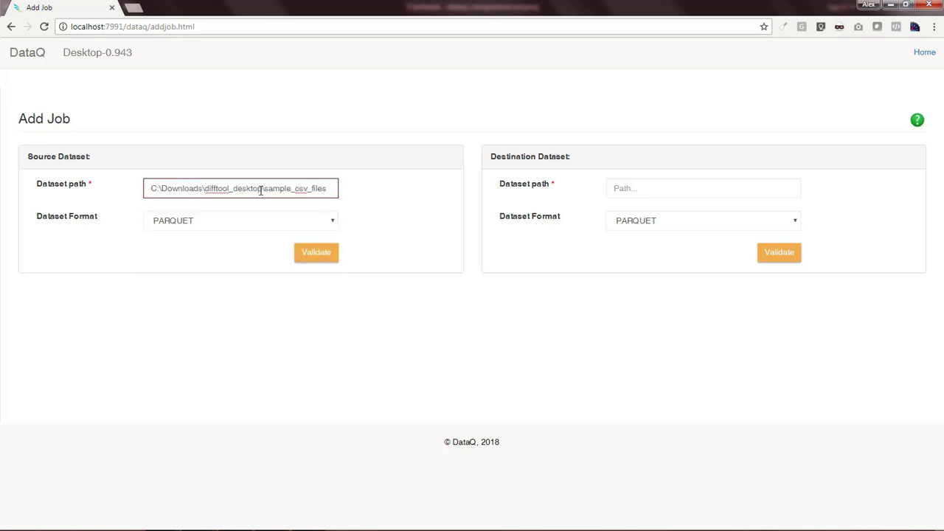
type("\\golden")
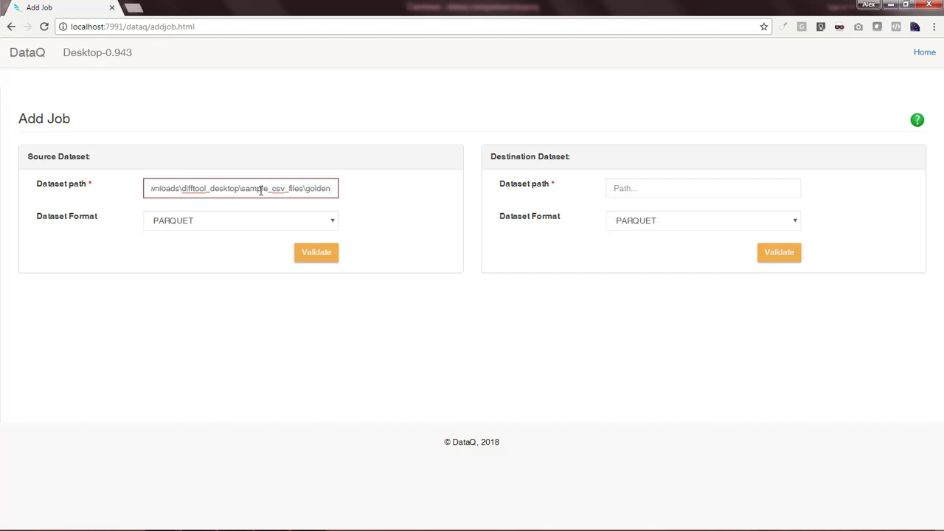
type("_src")
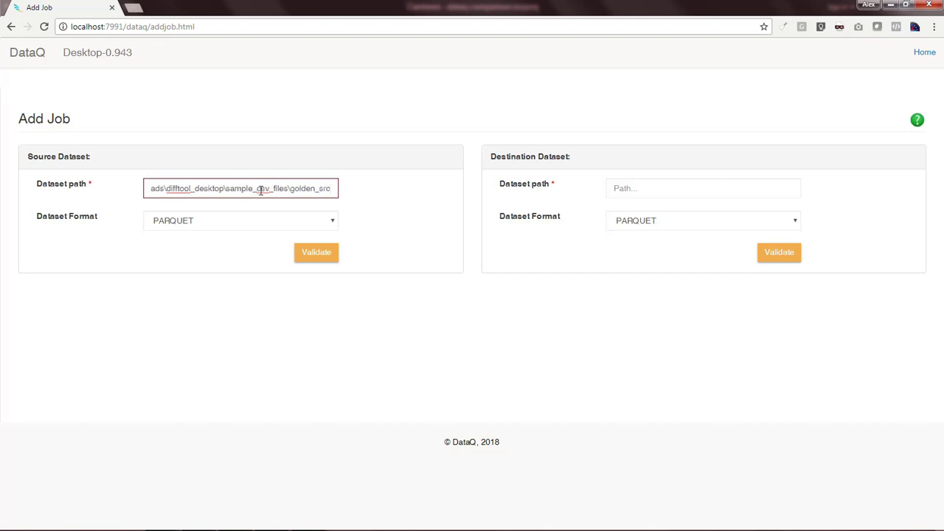
type(".csv")
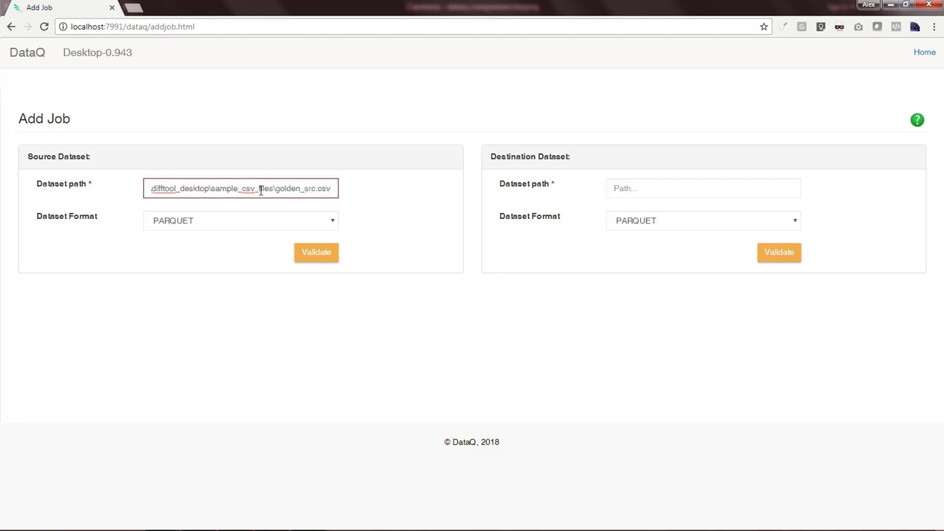
Set the source dataset format to CSV with a comma delimiter and validate the source dataset
left_click(311, 224)
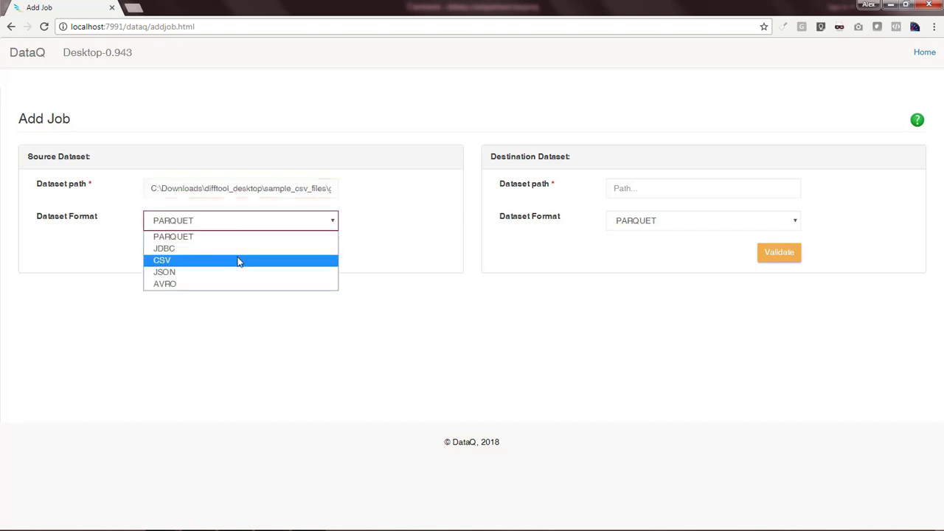
left_click(237, 261)
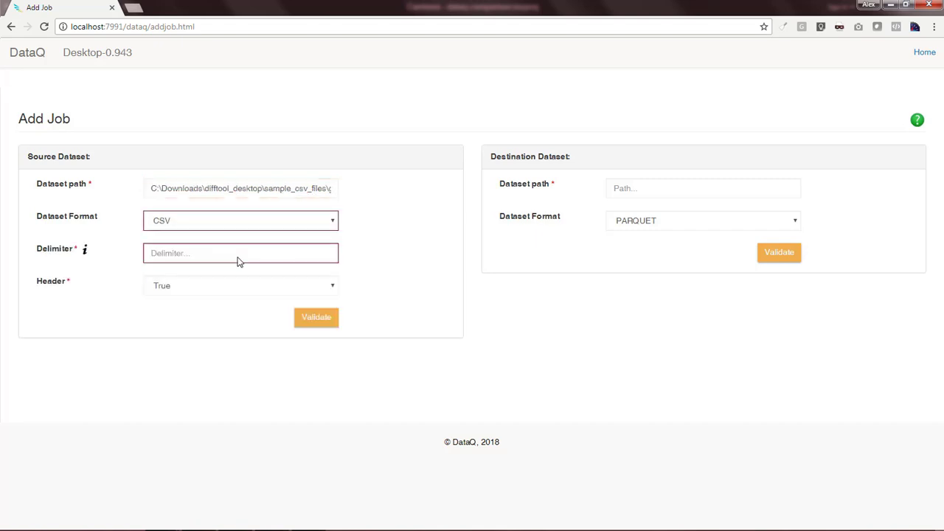
left_click(239, 256)
type(",")
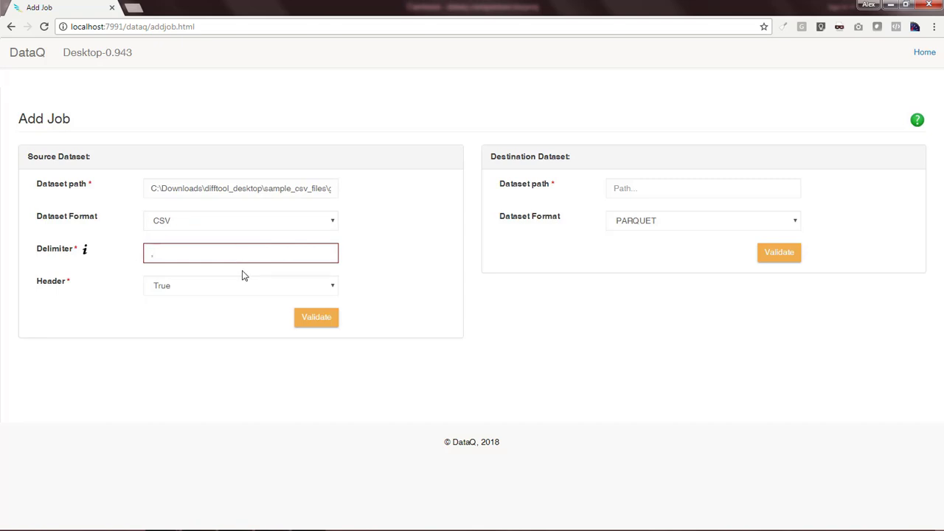
left_click(304, 319)
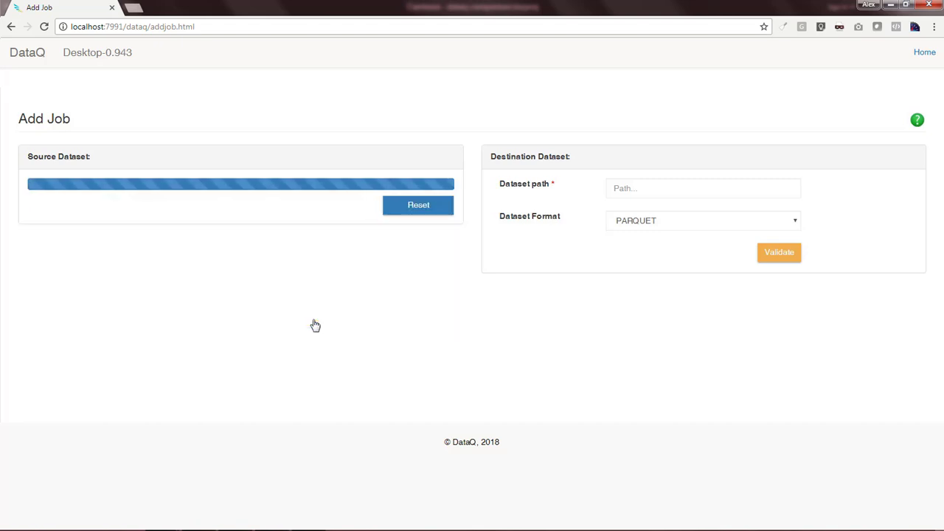
Enter C:\Downloads\difftool_desktop\sample_csv_files\golden_dest.csv as the destination dataset path
left_click(685, 236)
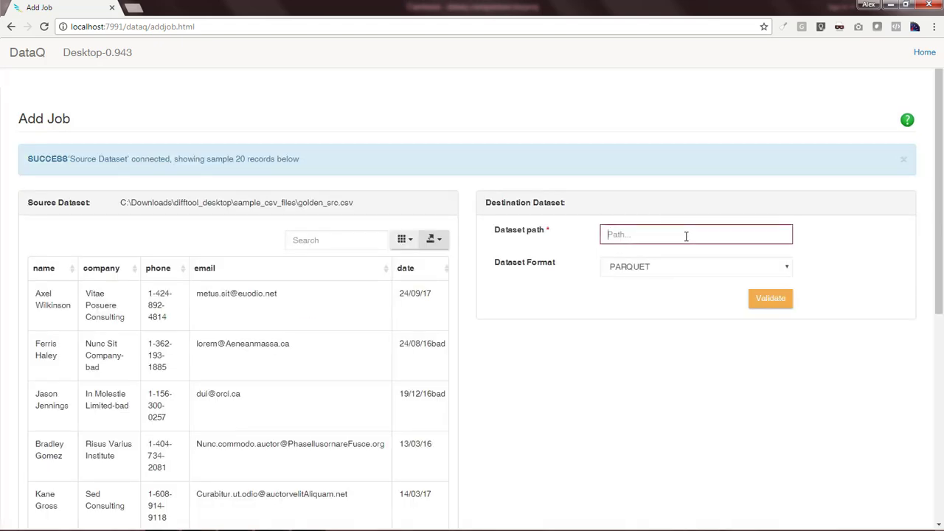
type("C:\\Downloads\\difftool_desktop\\sample_csv_files\\")
type("golden_dest.csv")
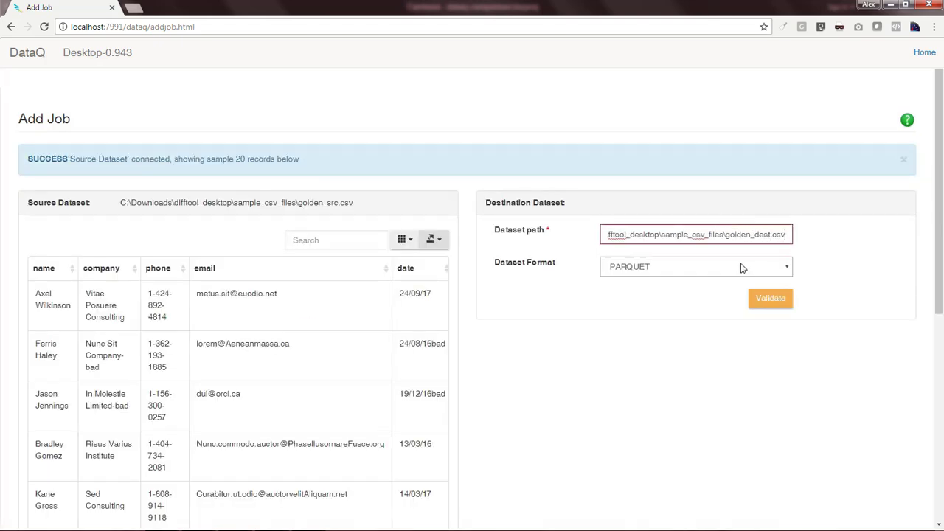
Set the destination dataset format to CSV with a comma delimiter and validate the destination dataset
left_click(742, 267)
left_click(742, 305)
left_click(678, 298)
type(",")
left_click(769, 366)
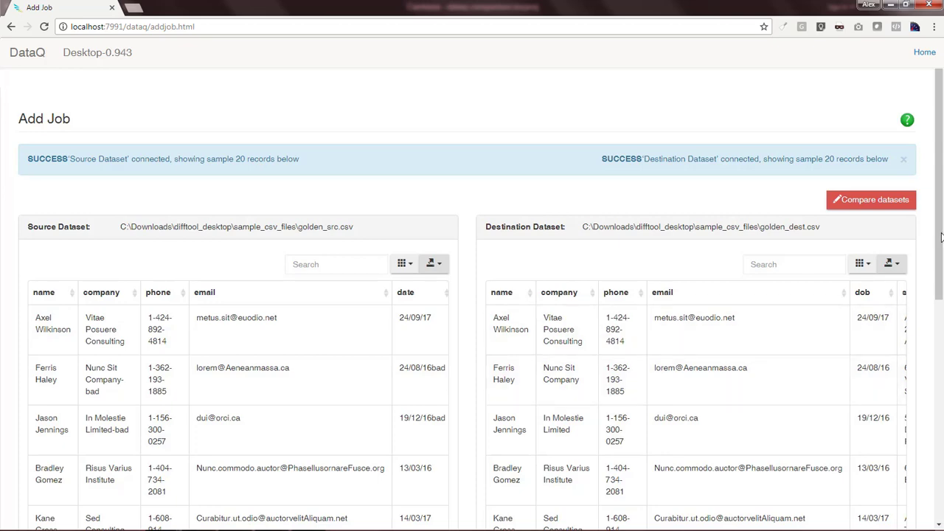
Start comparing the two datasets and name the job Test in the rules mapping
left_click_drag(939, 244, 935, 474)
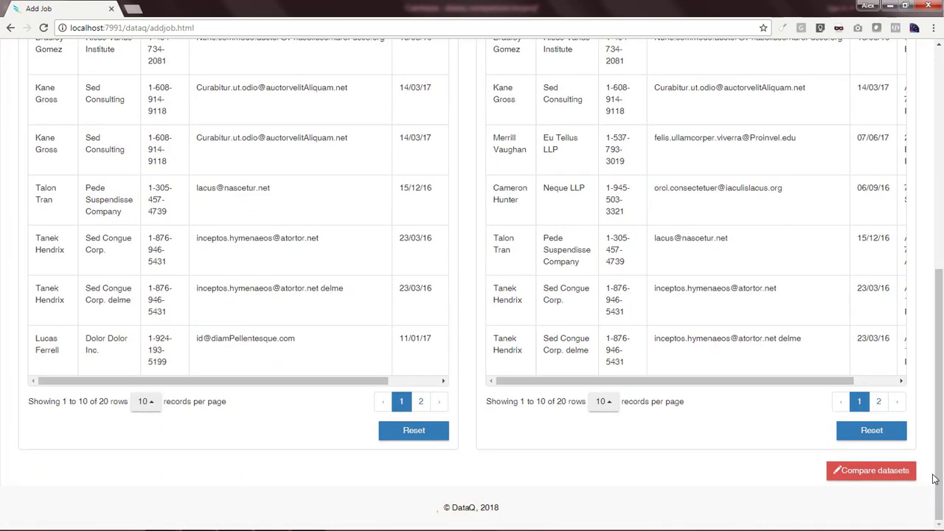
left_click(873, 475)
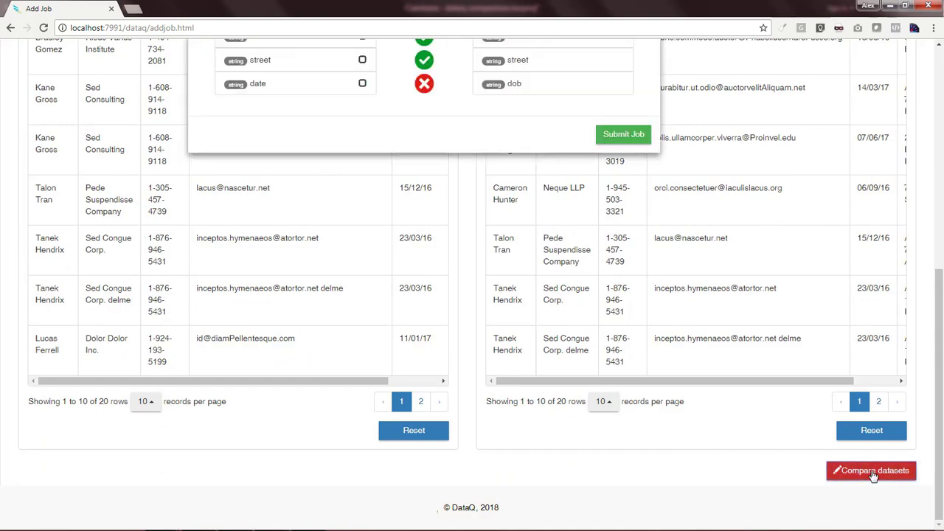
left_click_drag(937, 445, 941, 225)
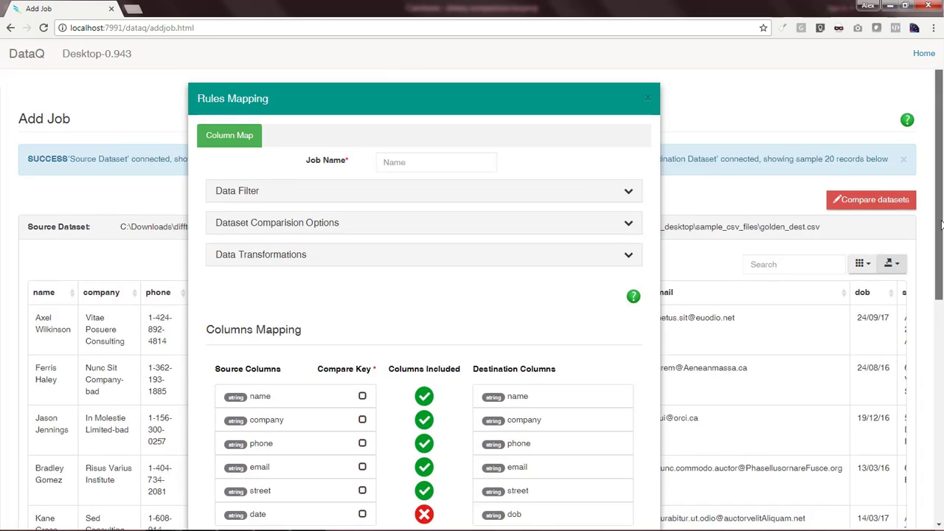
left_click(459, 139)
type("Test")
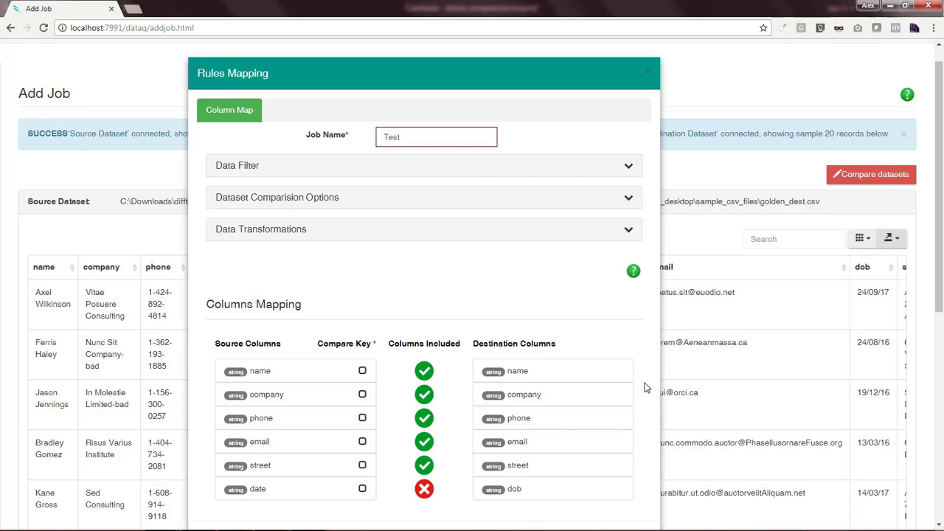
Include the date and dob column pair in the comparison and make name the compare key
scroll(438, 406, "down", 2)
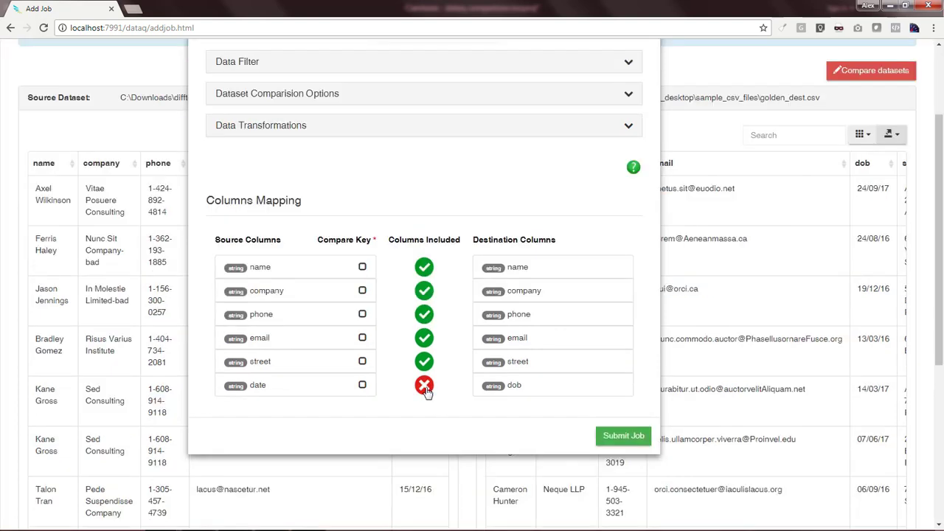
left_click(424, 386)
mouse_move(564, 332)
left_mouse_down()
mouse_move(549, 333)
mouse_move(549, 313)
mouse_move(558, 313)
mouse_move(561, 343)
left_mouse_up()
left_click(362, 268)
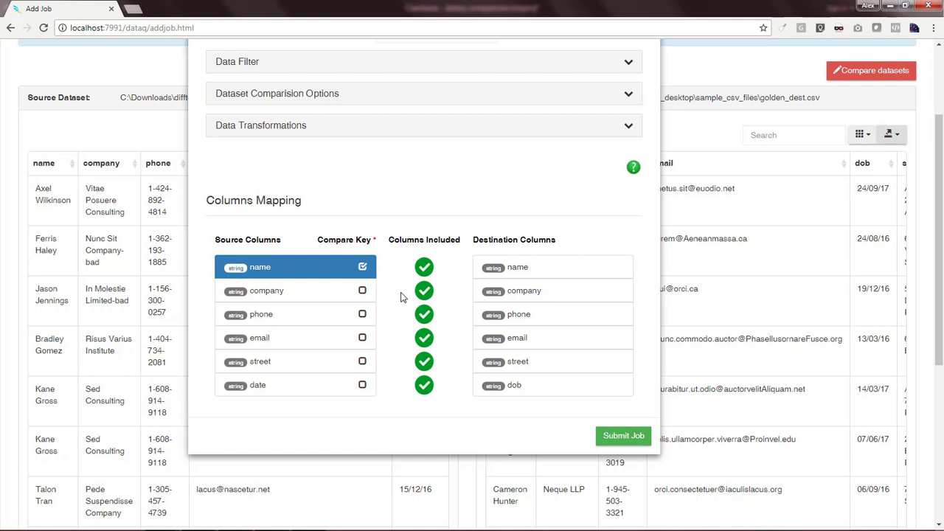
Submit the Test job and open its Data Mismatch result from the job list
left_click(618, 438)
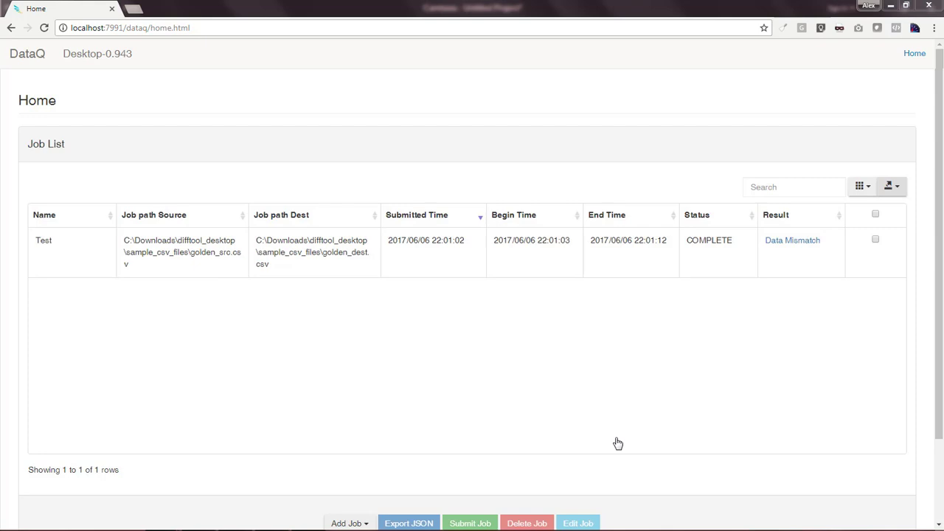
left_click(796, 243)
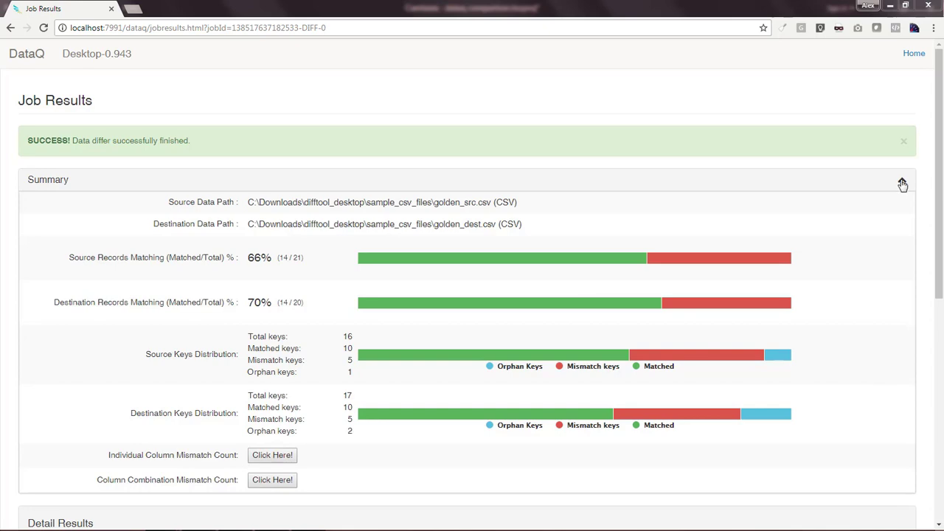
Collapse the results summary to examine the record differences in the detail results, and expand the summary again
left_click(902, 184)
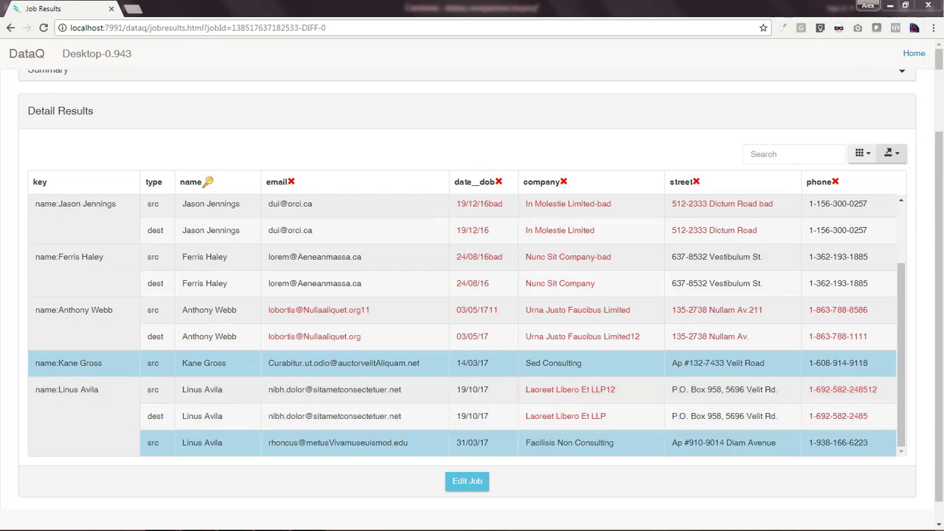
left_click(901, 71)
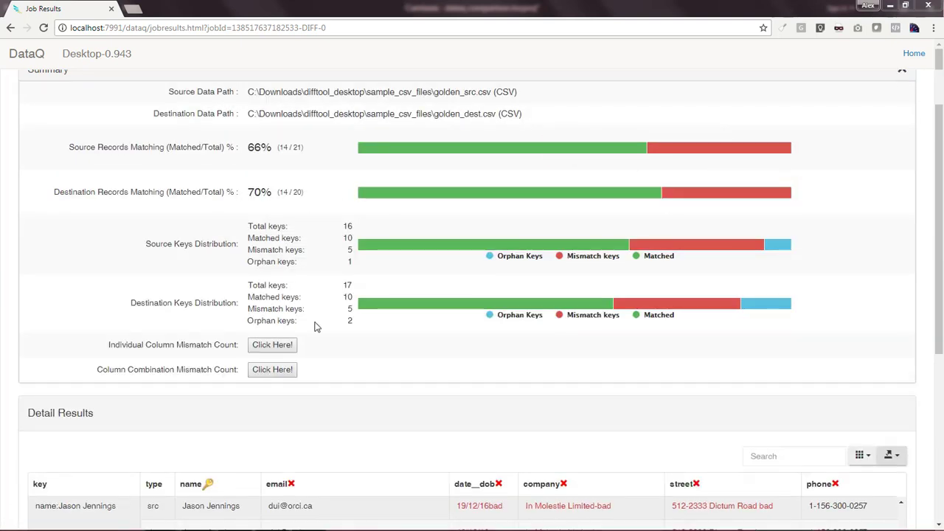
Examine the individual column mismatch counts and the column combination mismatch counts of the job results
left_click(272, 346)
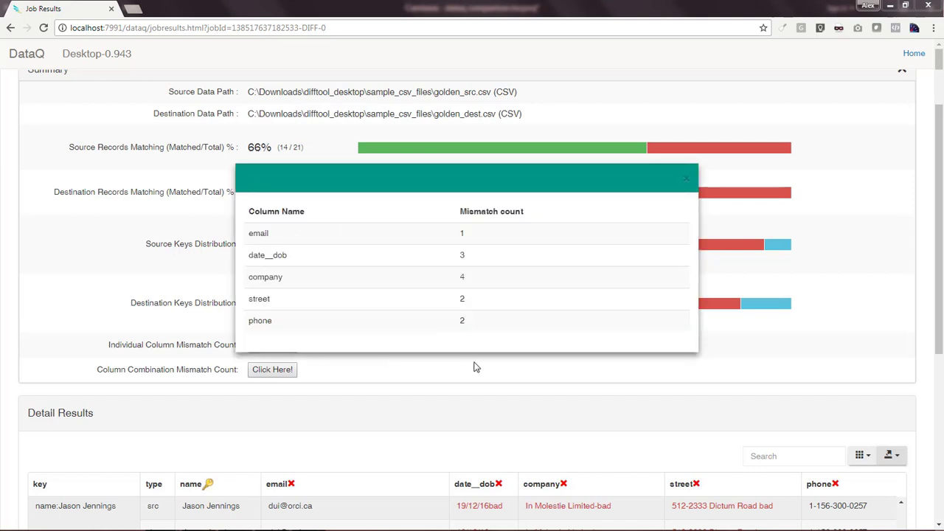
left_click(685, 179)
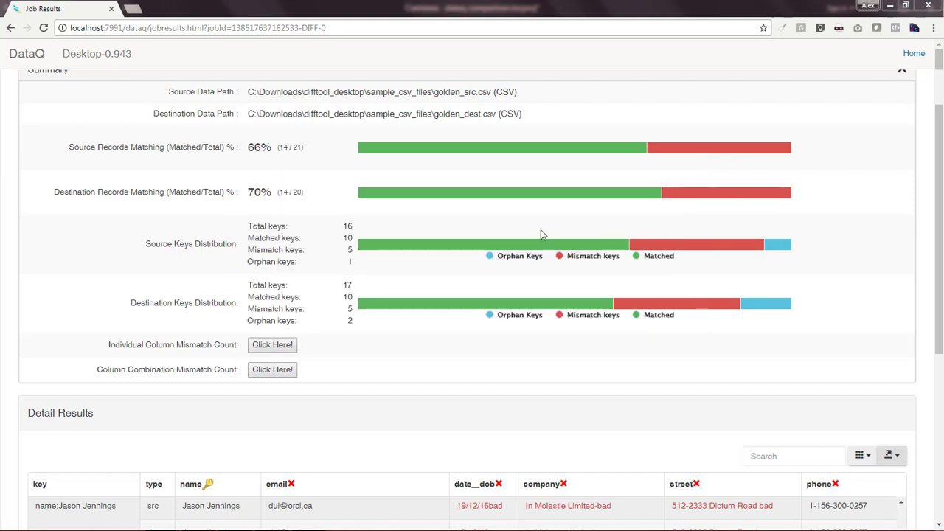
left_click(278, 372)
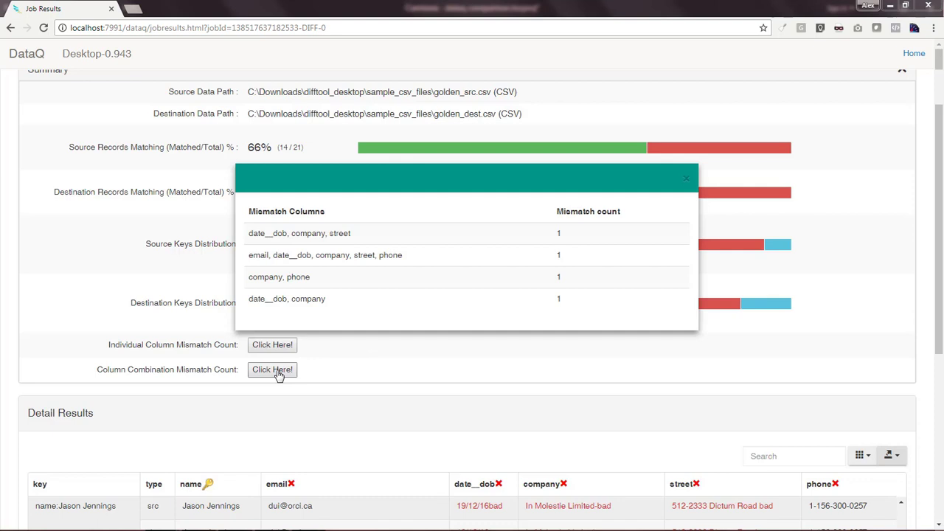
left_click(685, 181)
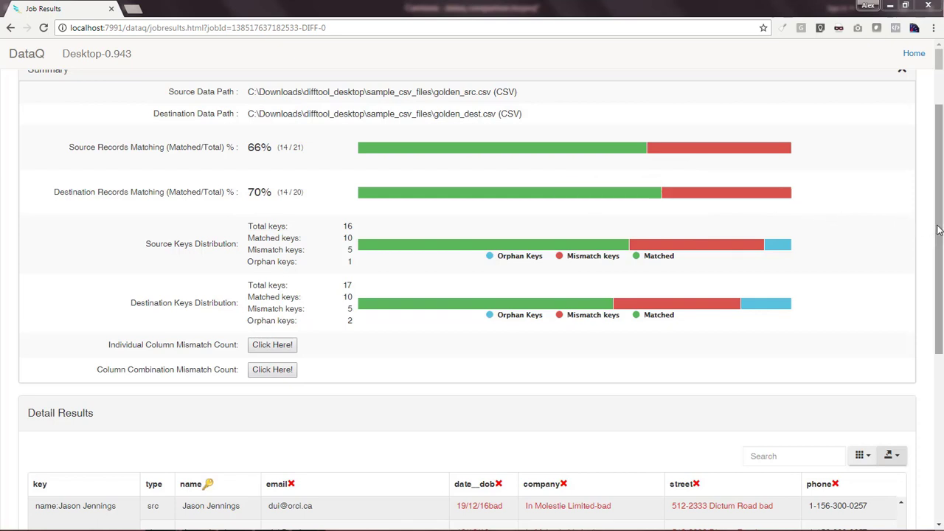
left_click_drag(937, 230, 938, 140)
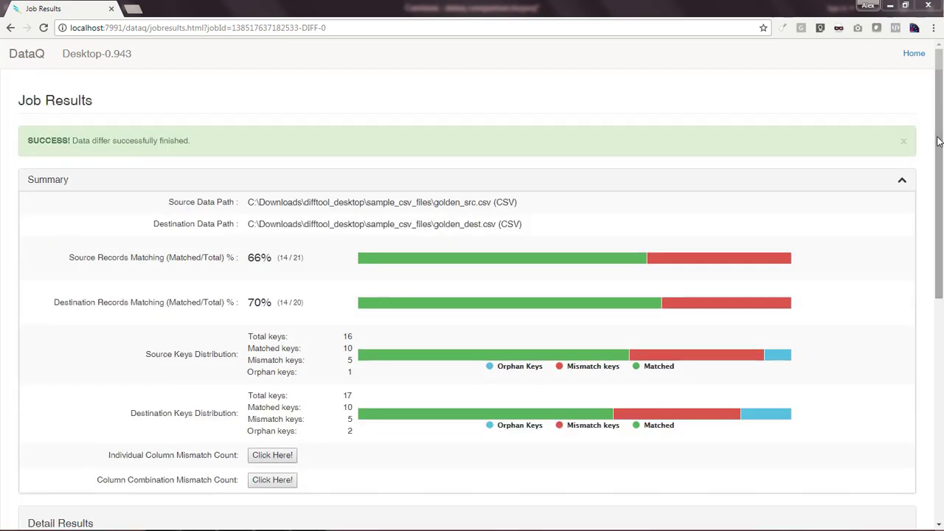